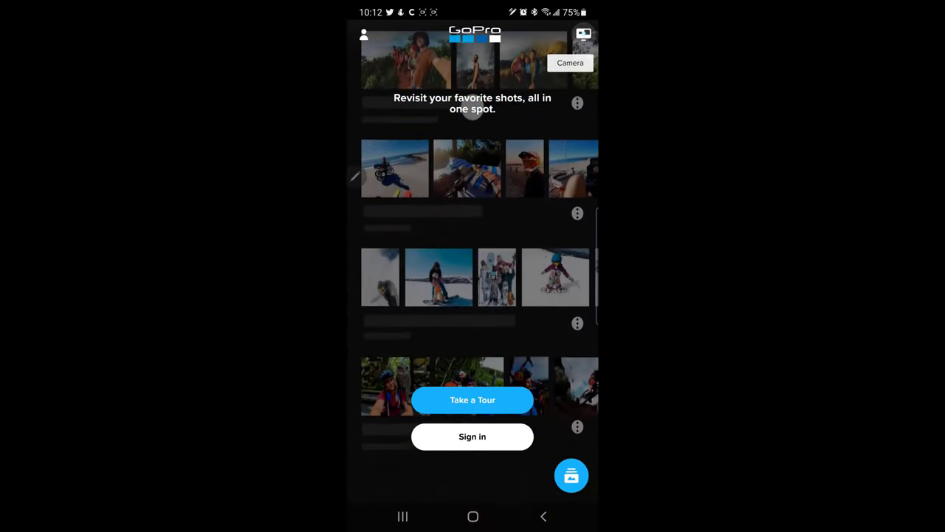
# Step: From the camera page, choose Connect a GoPro to reach the camera model list
pyautogui.click(584, 33)
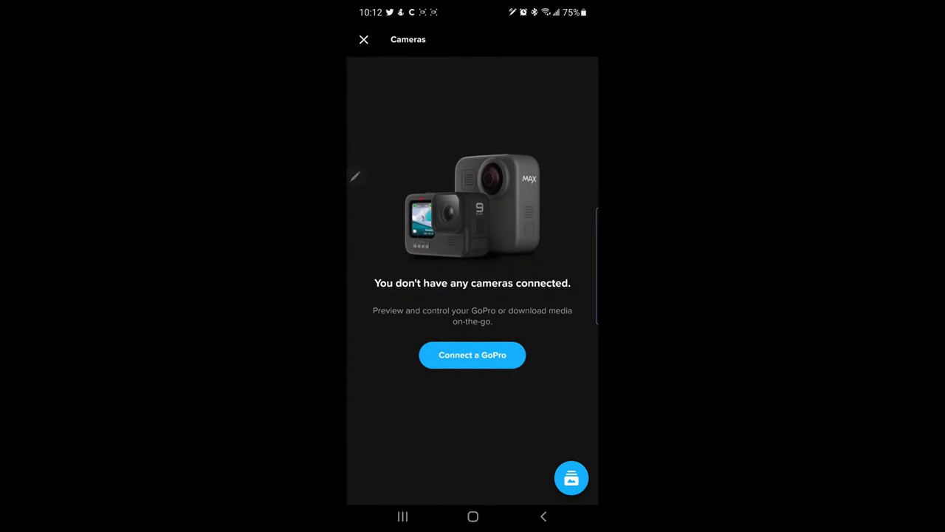
pyautogui.click(473, 352)
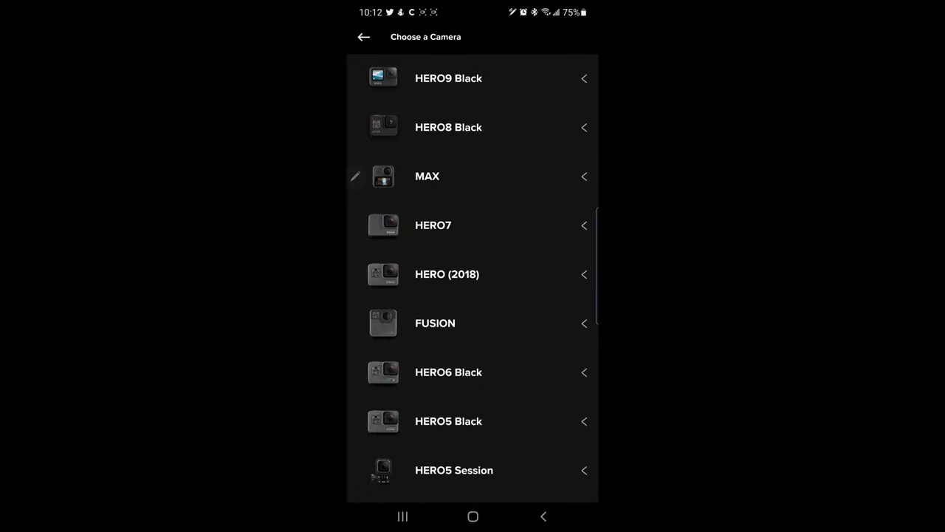
# Step: Scroll the camera list and pick the HERO3+ / 3 / 2 model
pyautogui.moveTo(512, 421); pyautogui.dragTo(513, 231)
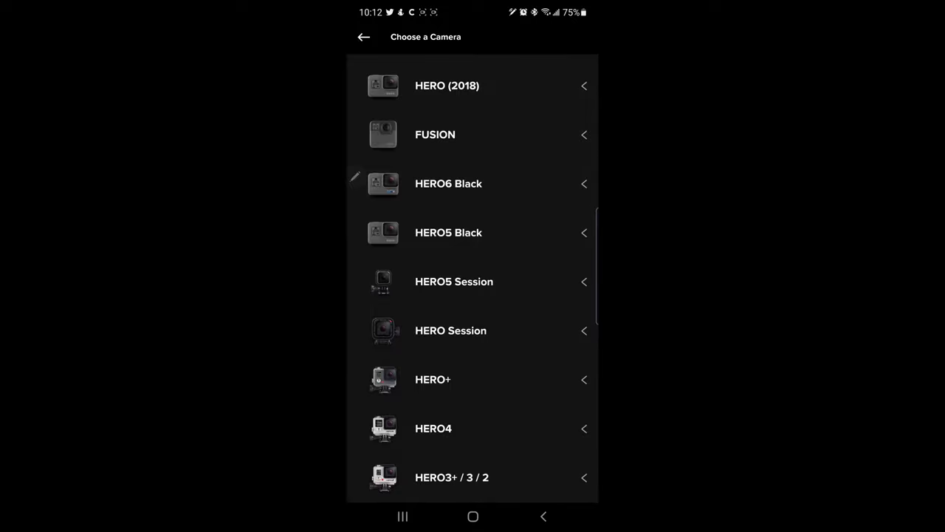
pyautogui.click(442, 479)
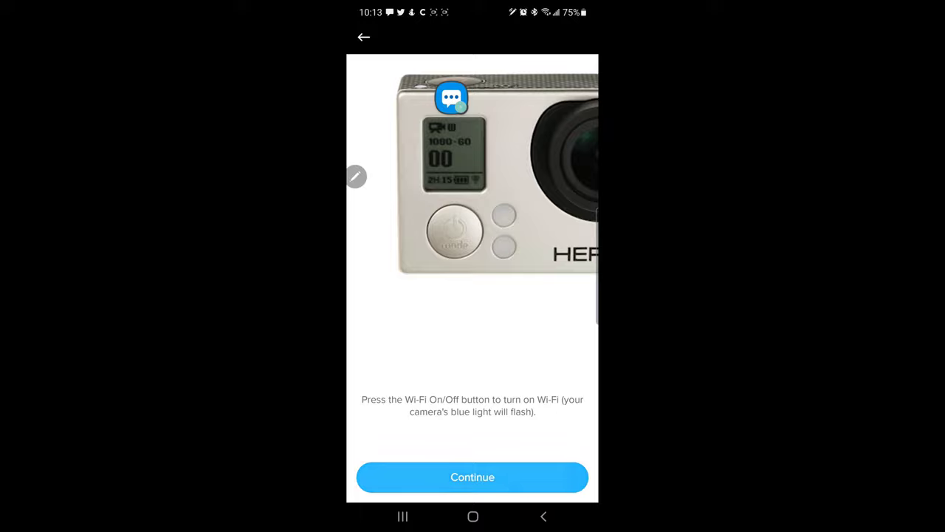
# Step: Continue to search, then approve connecting to the camera's goprohero3 network
pyautogui.click(473, 478)
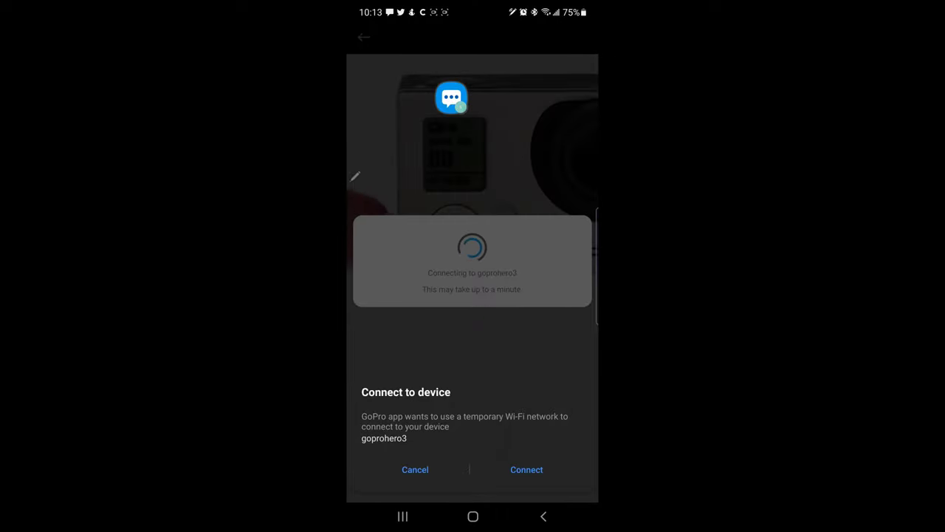
pyautogui.click(529, 468)
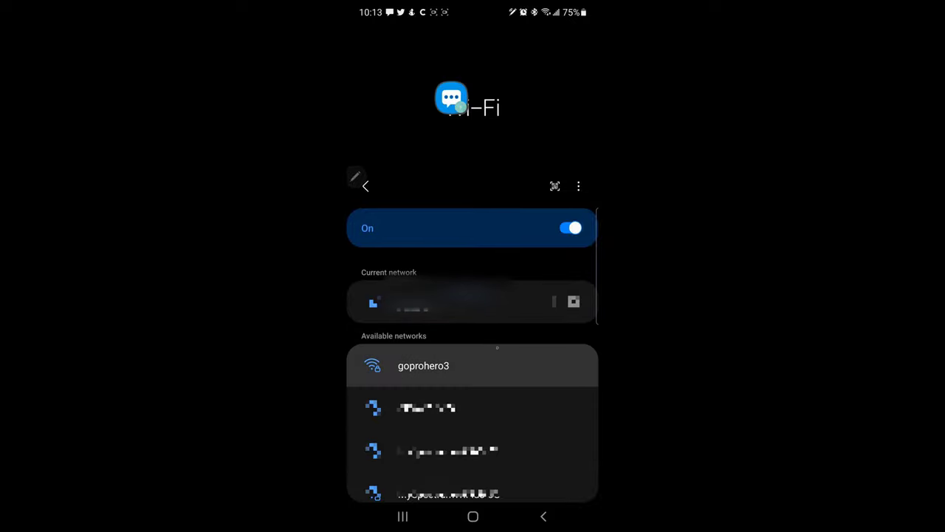
# Step: Select goprohero3 under Available networks and connect the phone to it
pyautogui.click(402, 516)
pyautogui.click(473, 266)
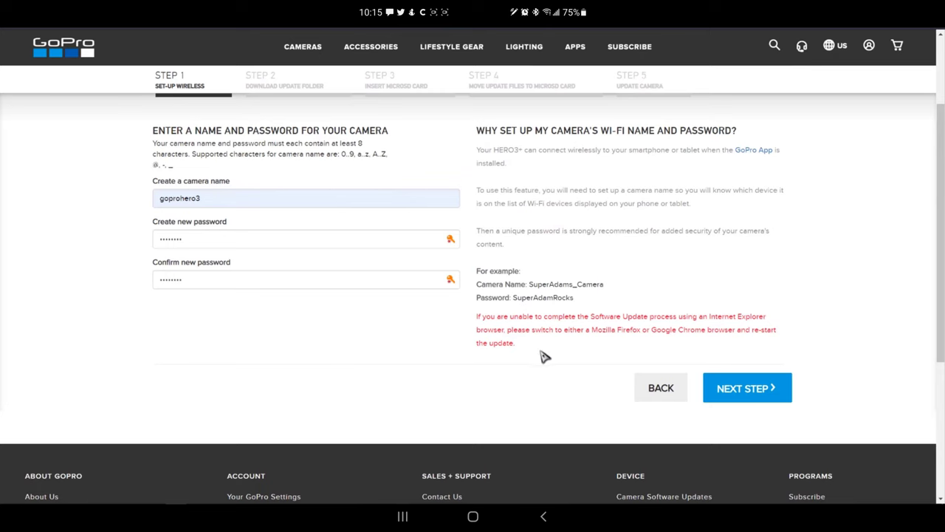
# Step: Advance to the download step and download the update folder with Wi-Fi settings
pyautogui.click(750, 394)
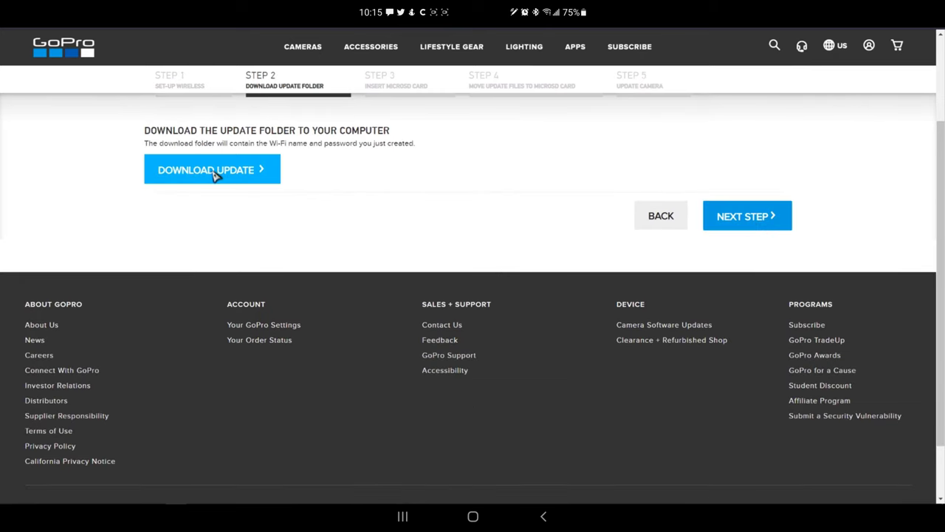
pyautogui.click(240, 175)
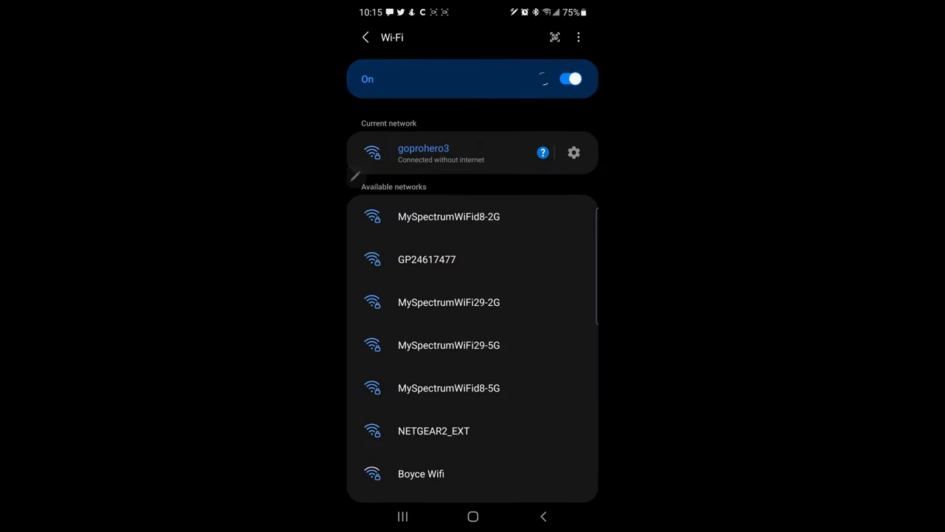
# Step: Return to the GoPro app via Recents and select goprohero3 under Select Your GoPro
pyautogui.click(402, 516)
pyautogui.moveTo(413, 222); pyautogui.dragTo(561, 222)
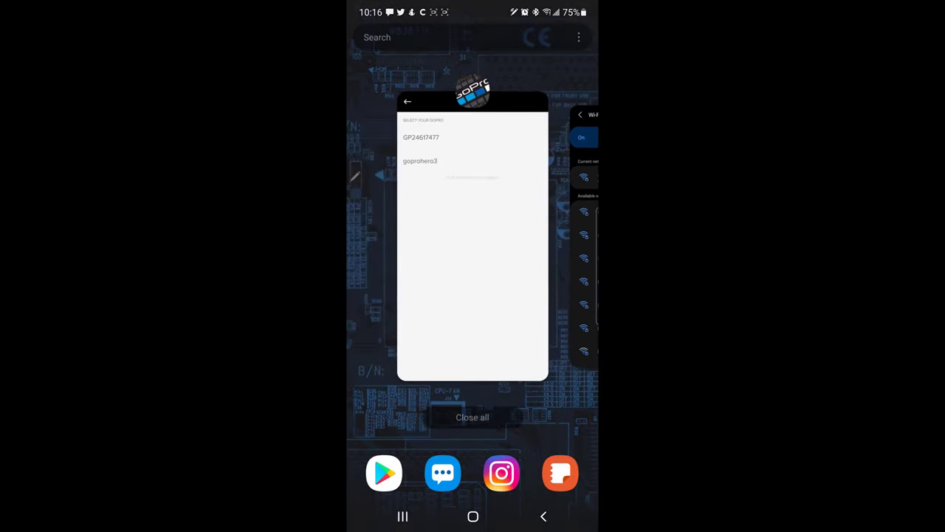
pyautogui.click(472, 221)
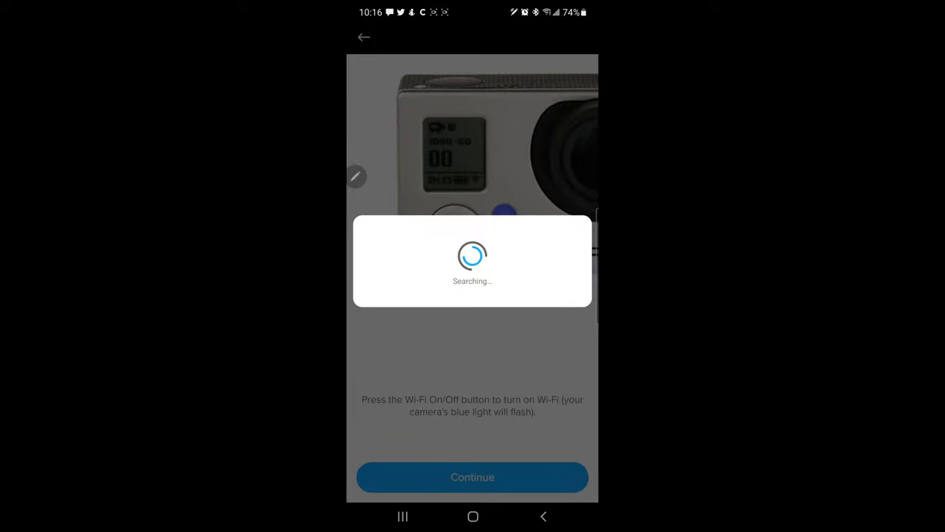
pyautogui.click(385, 136)
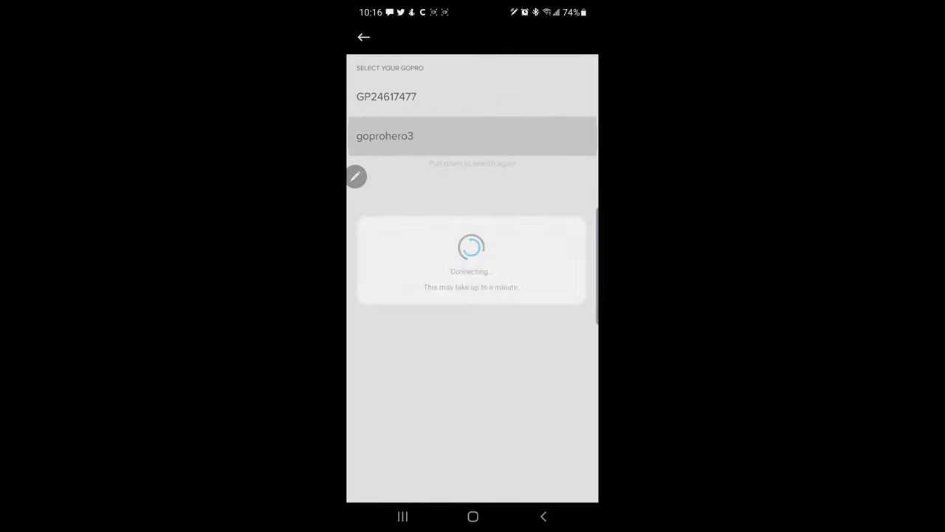